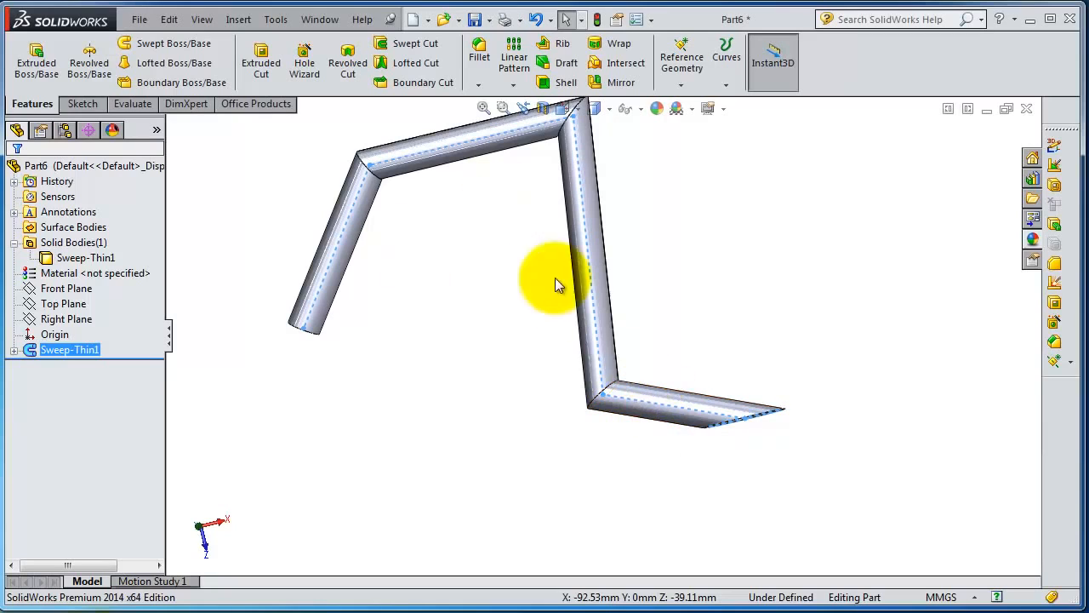
Step: Examine the swept pipe's mitred corners and angled open end from several viewpoints
middle_drag(595, 327, 540, 357)
scroll(593, 340, up, 1)
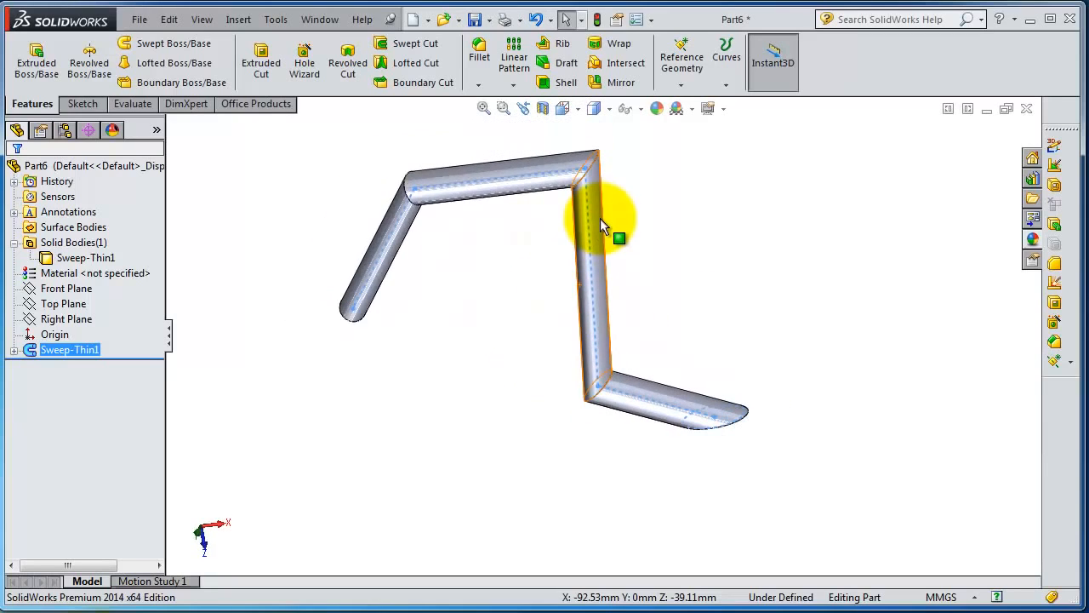
mouse_move(600, 218)
middle_down()
mouse_move(588, 226)
mouse_move(588, 216)
middle_up()
scroll(577, 160, down, 2)
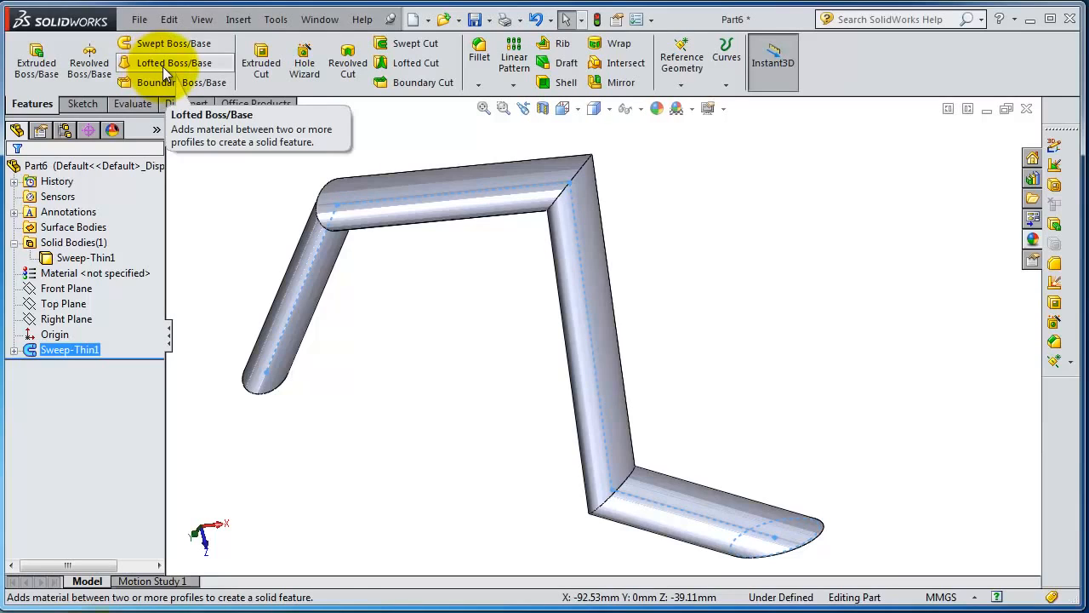
scroll(534, 308, up, 4)
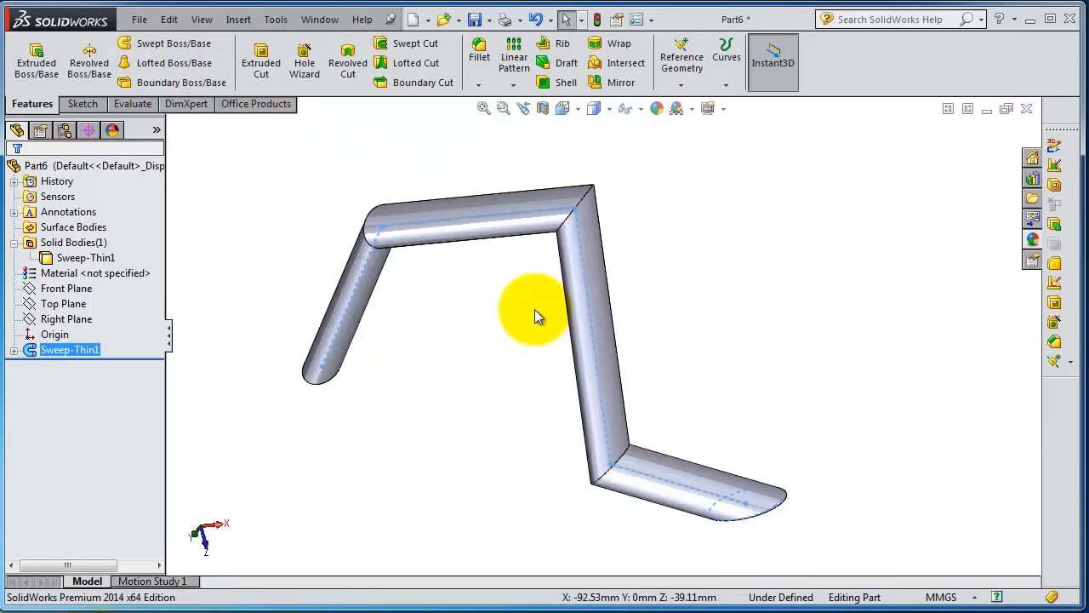
click(986, 112)
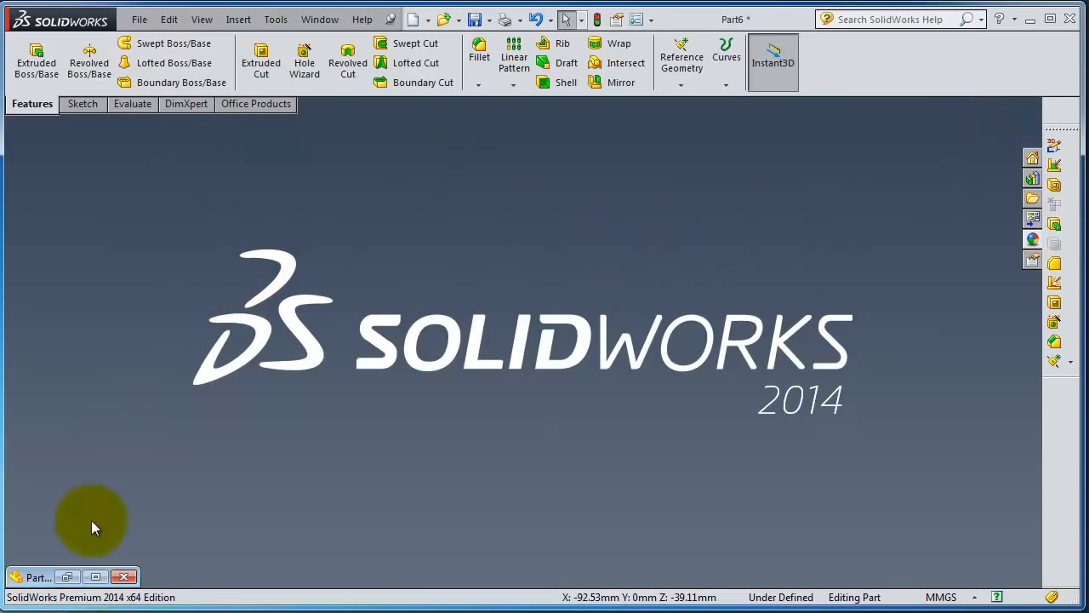
click(96, 577)
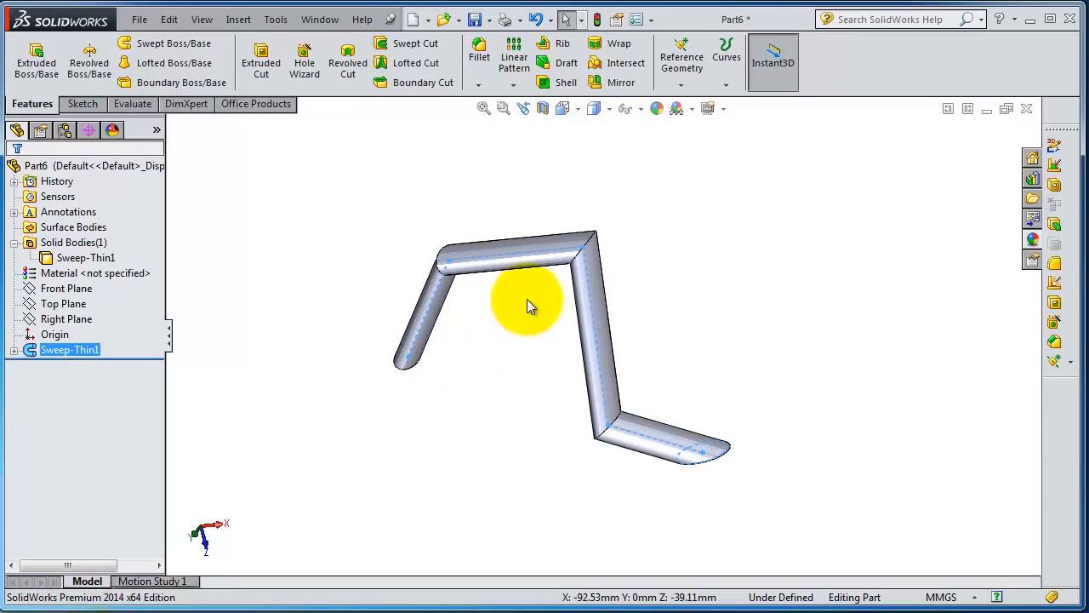
mouse_move(705, 380)
middle_down()
mouse_move(683, 323)
mouse_move(688, 377)
middle_up()
scroll(693, 431, down, 4)
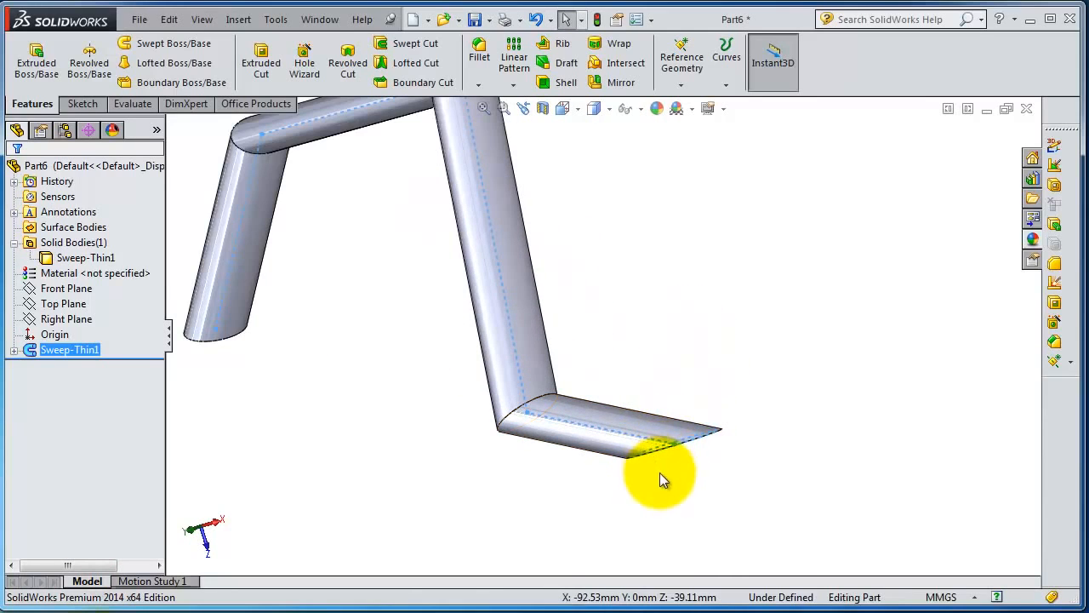
middle_drag(657, 475, 705, 494)
scroll(680, 461, up, 3)
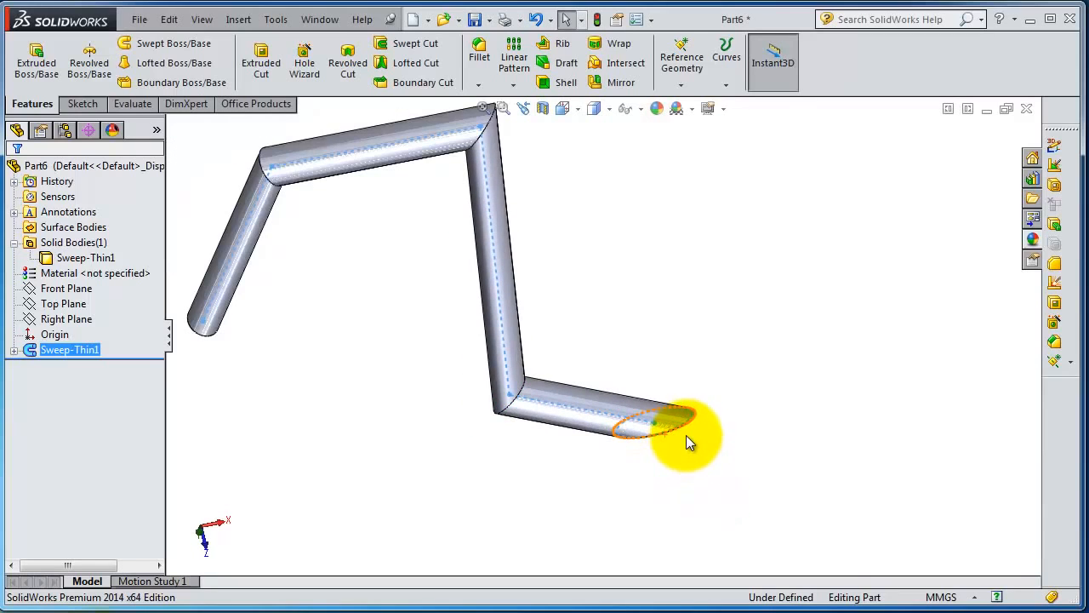
middle_drag(712, 425, 636, 383)
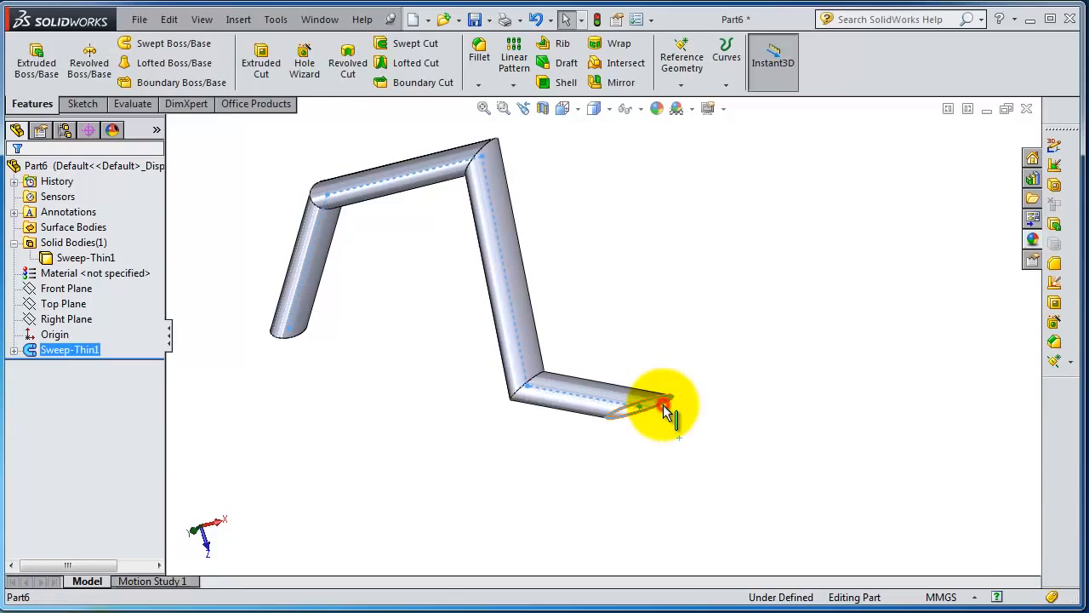
Step: Inspect the pipe's angled end edge and the mitre edges at its corners by selecting them one after another
click(663, 405)
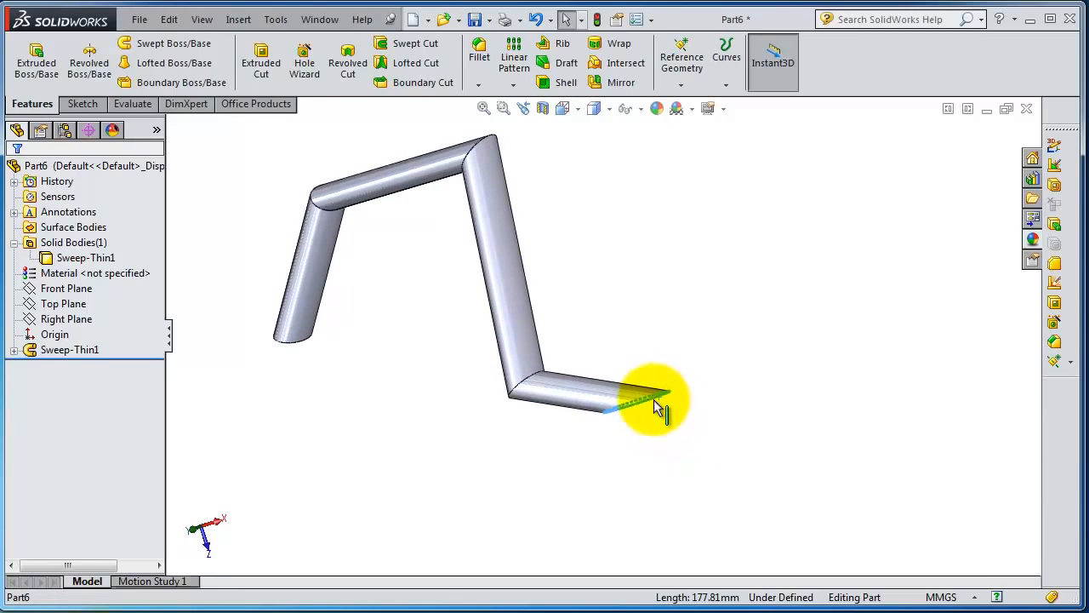
click(527, 380)
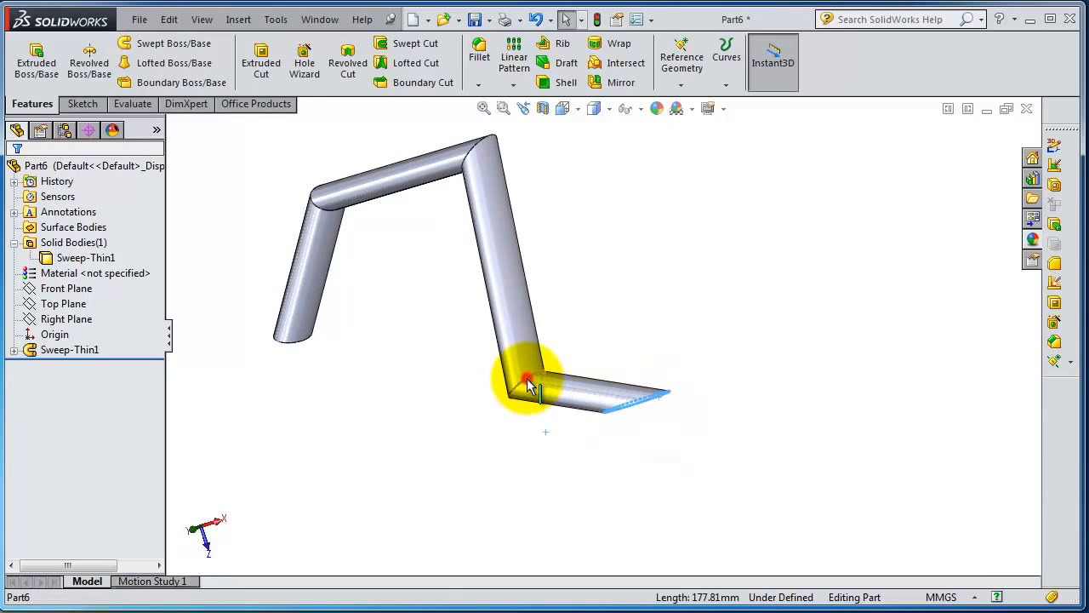
mouse_move(558, 273)
middle_down()
mouse_move(577, 298)
mouse_move(561, 273)
middle_up()
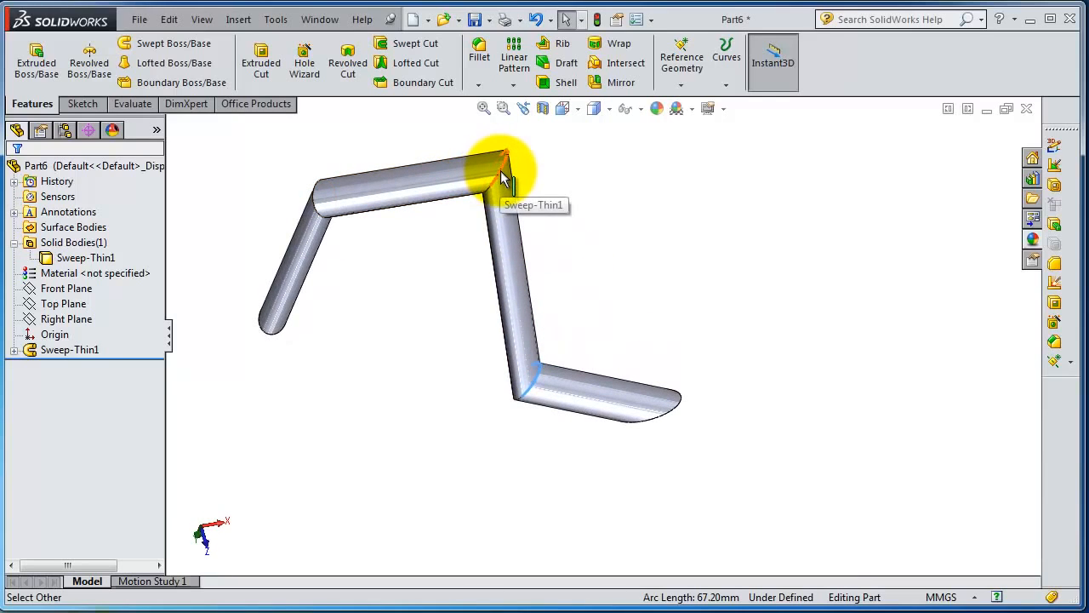
click(498, 176)
middle_drag(488, 211, 397, 253)
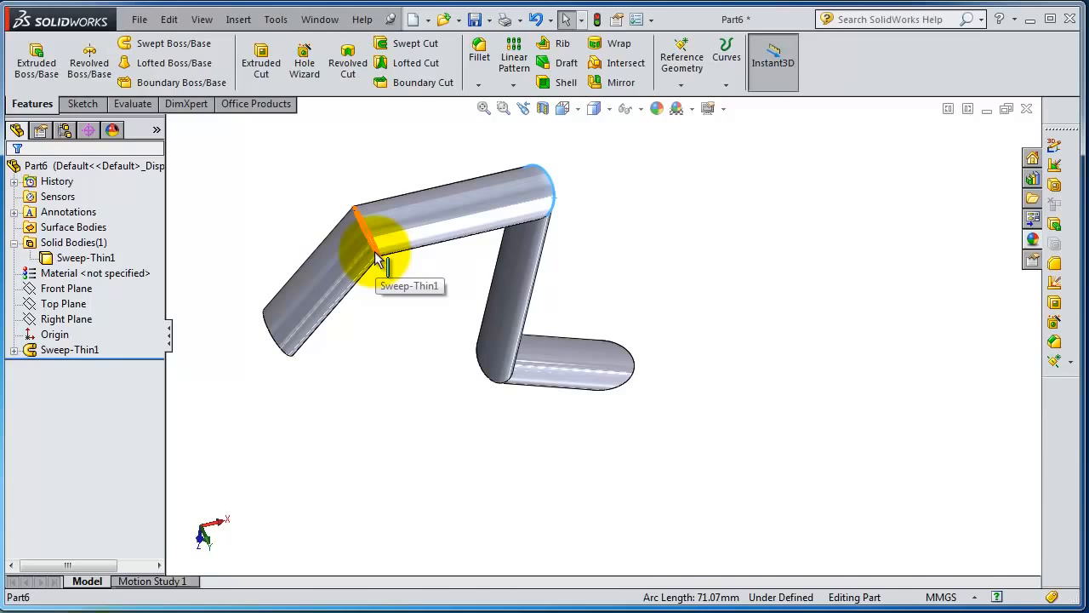
middle_drag(434, 290, 494, 273)
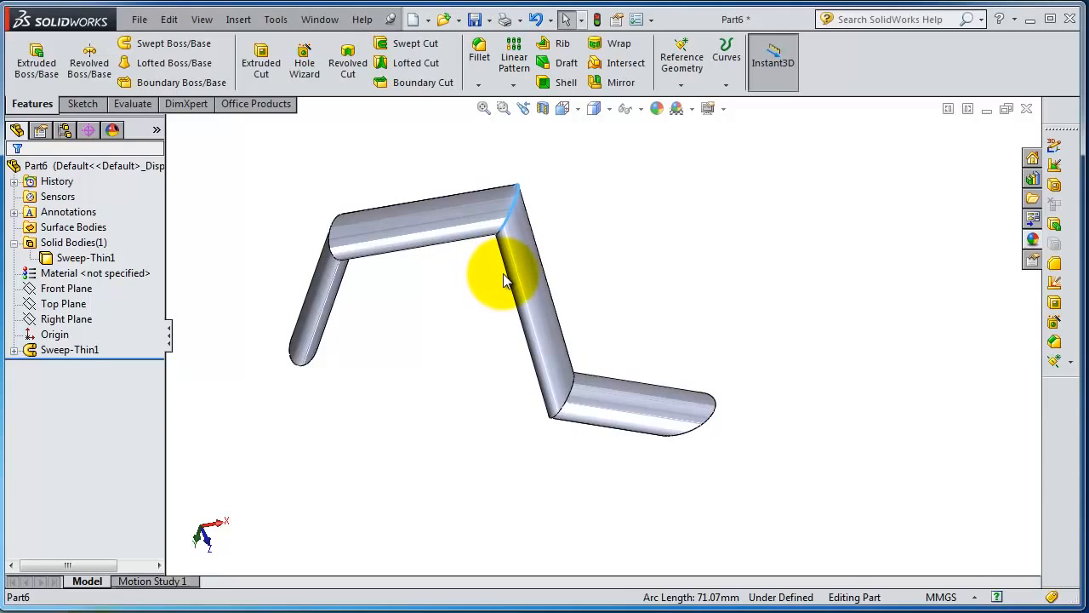
Step: Create a new part document and look over the available reference geometry types
click(412, 19)
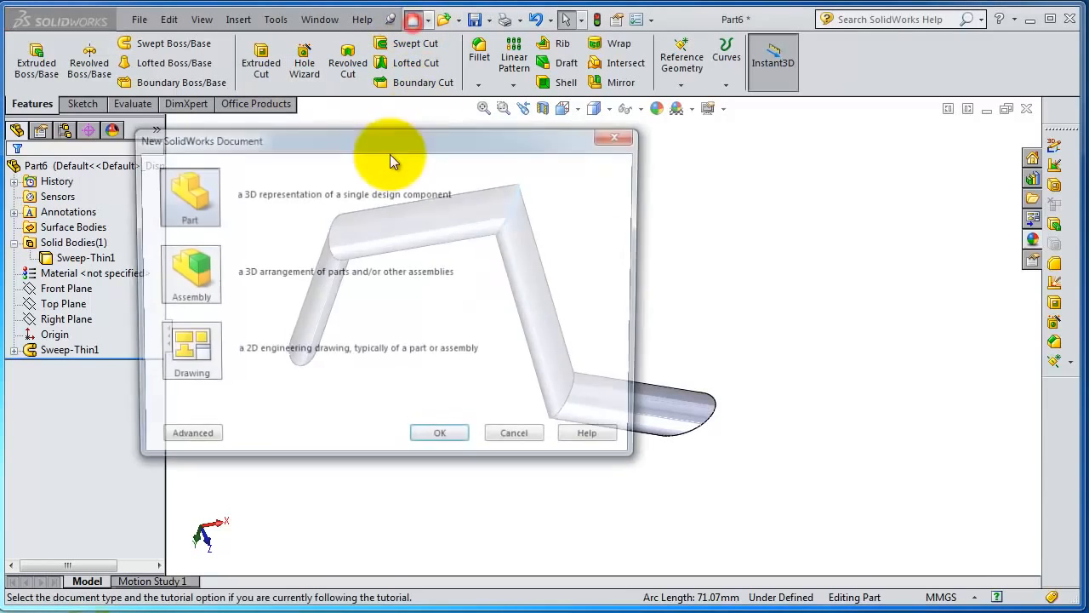
click(442, 440)
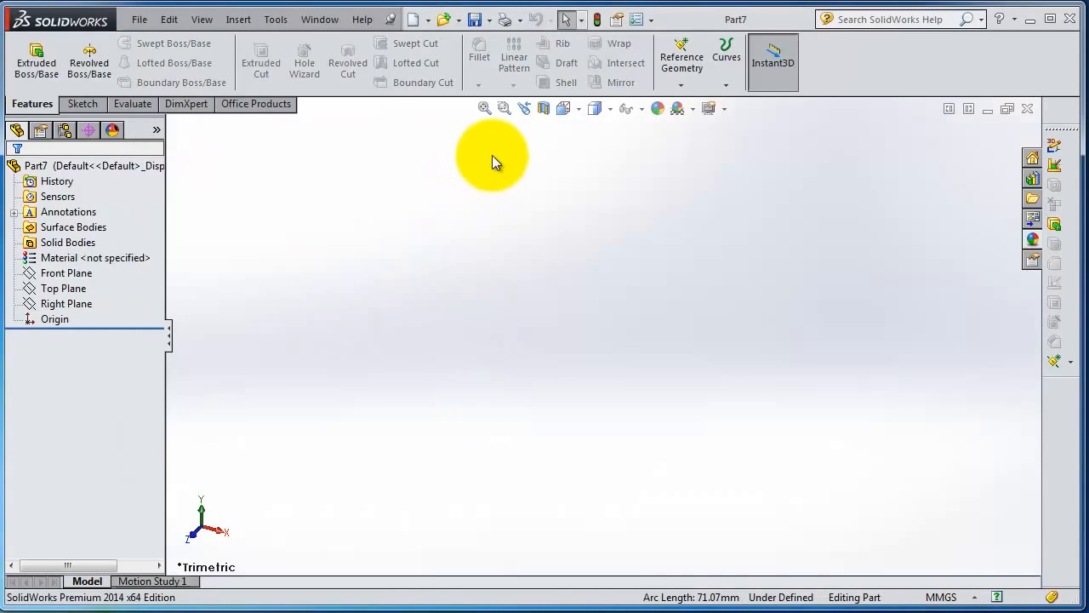
click(680, 86)
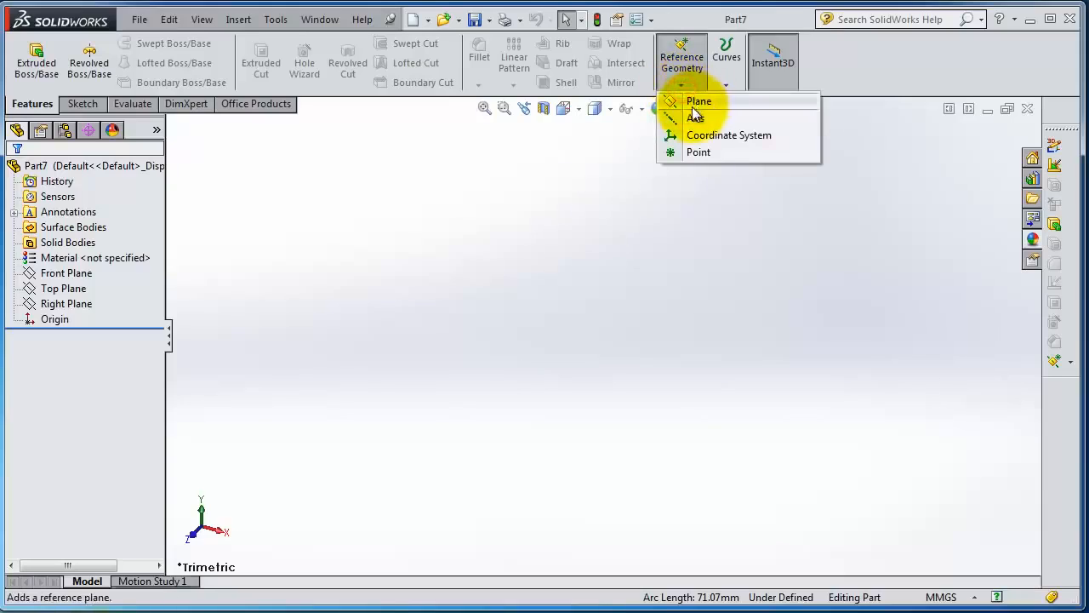
click(271, 352)
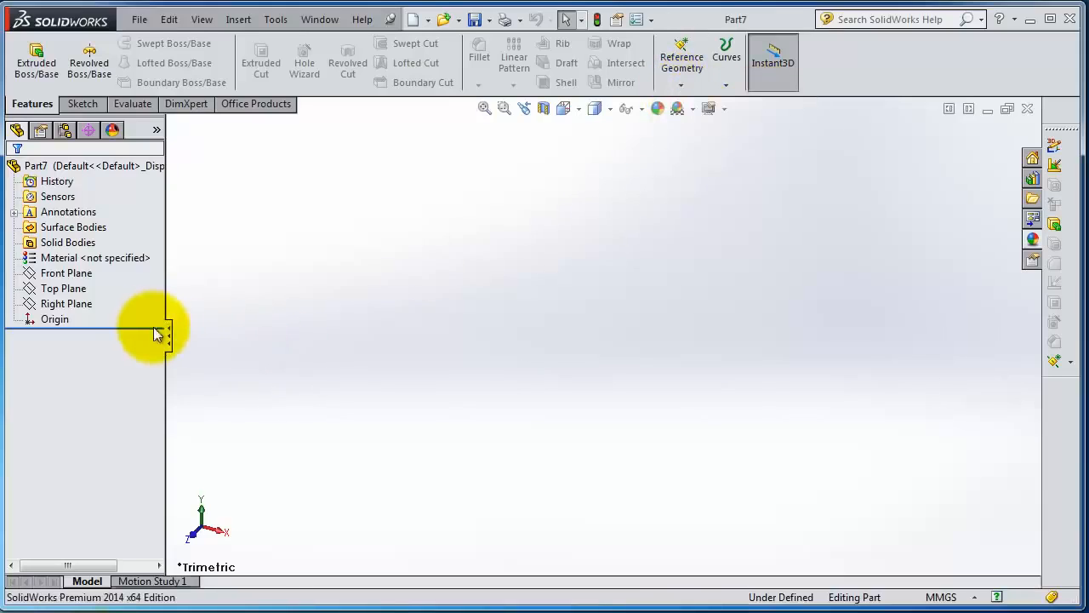
Step: Start a new reference plane with the Front Plane as its first reference and review the plane's constraint options
click(63, 273)
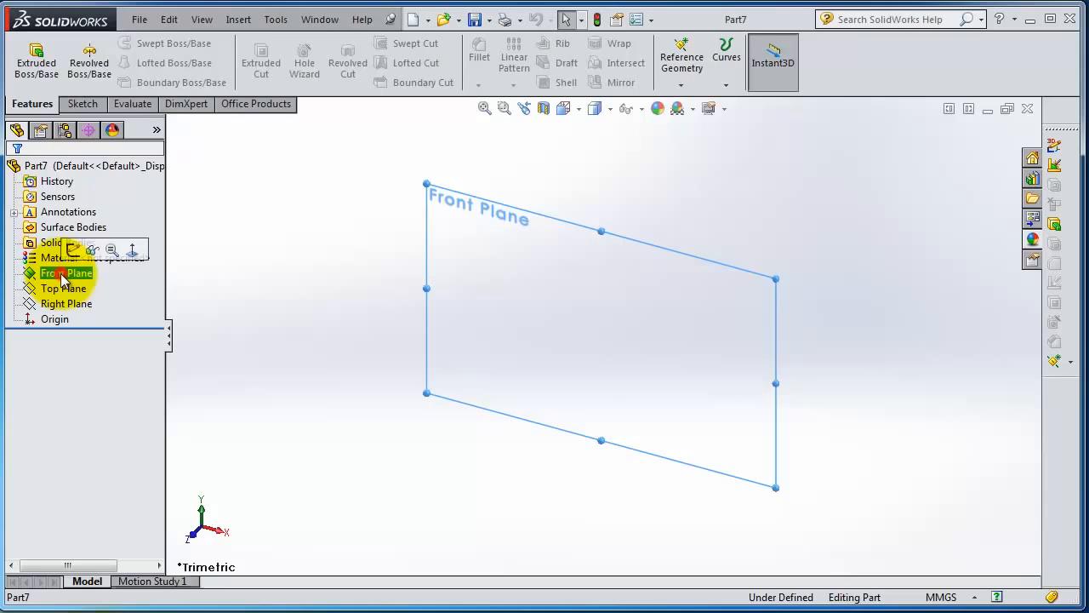
click(686, 87)
click(702, 102)
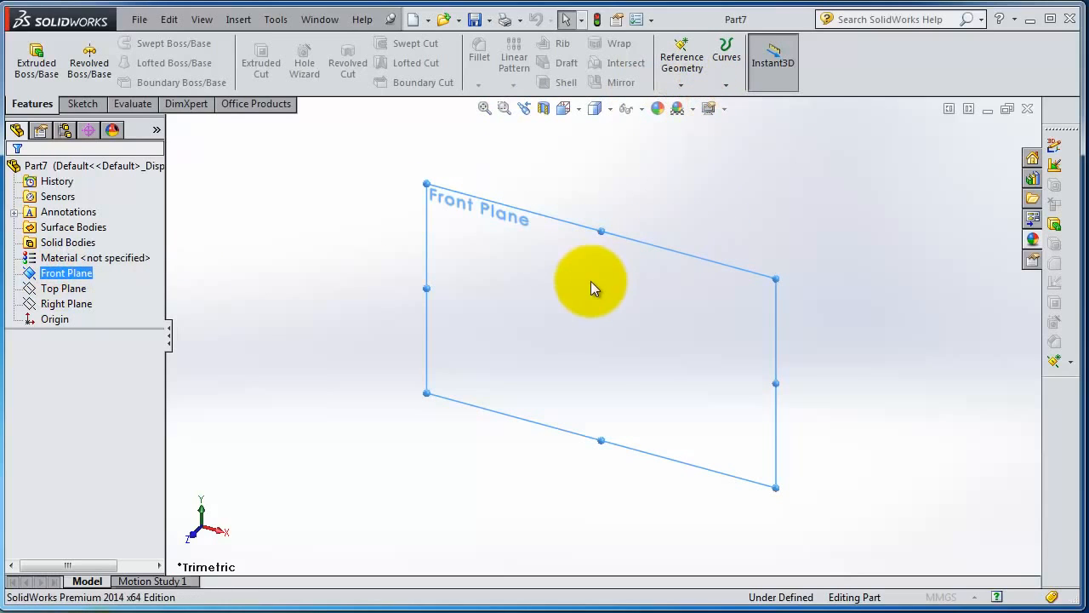
mouse_move(525, 303)
middle_down()
mouse_move(513, 315)
mouse_move(536, 313)
middle_up()
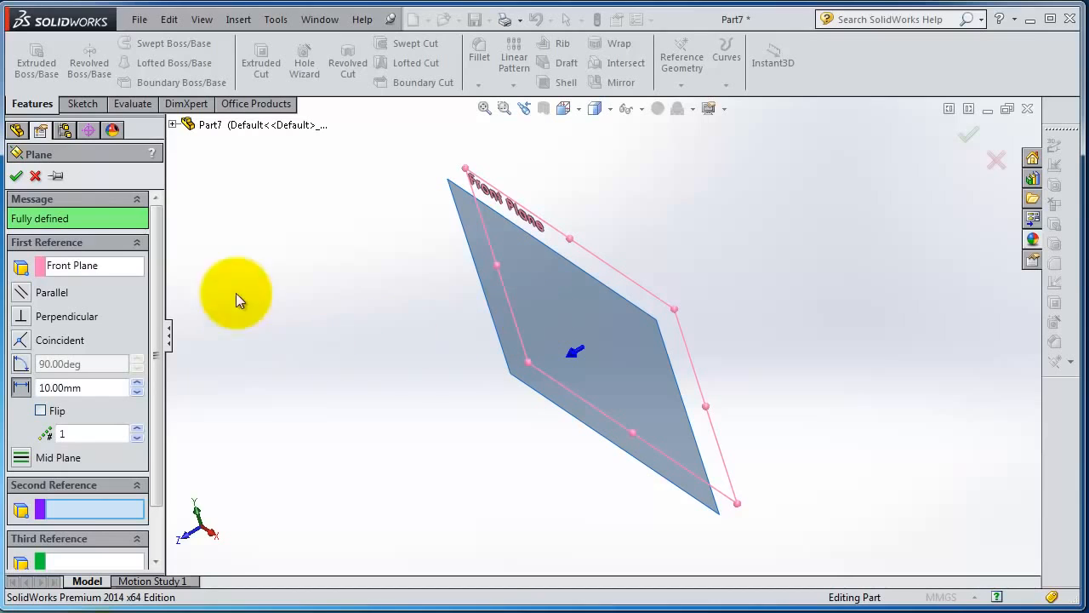
drag(158, 246, 154, 209)
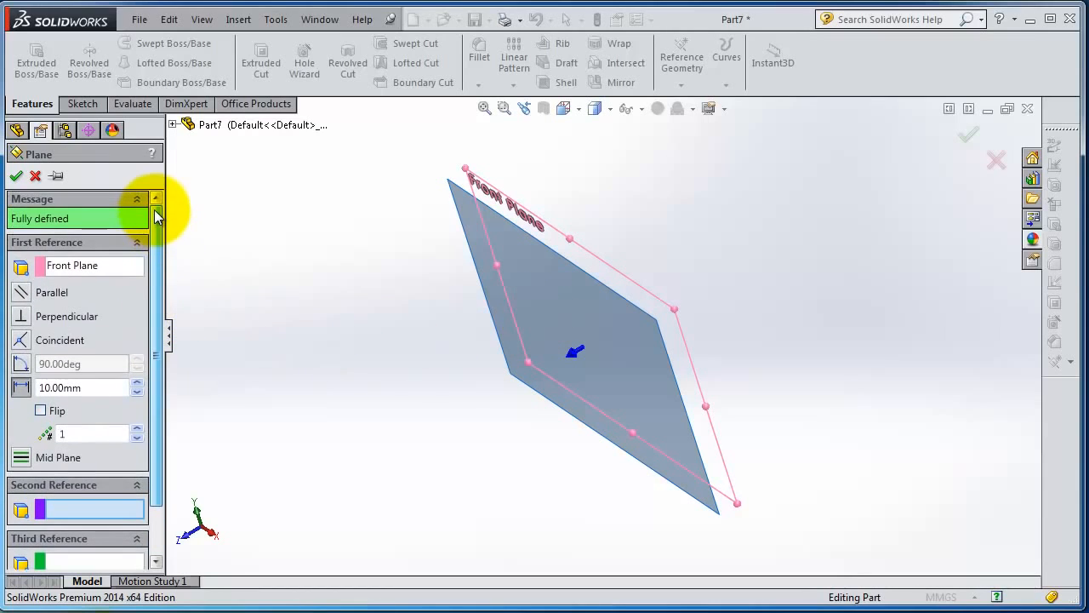
mouse_move(348, 292)
middle_down()
mouse_move(394, 301)
mouse_move(366, 298)
middle_up()
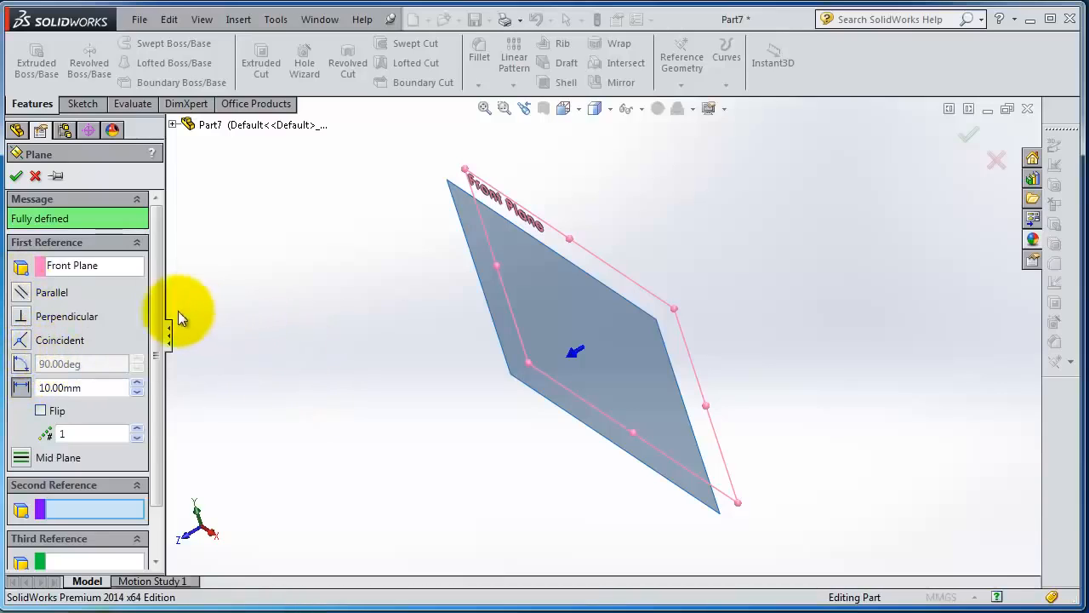
drag(155, 302, 162, 329)
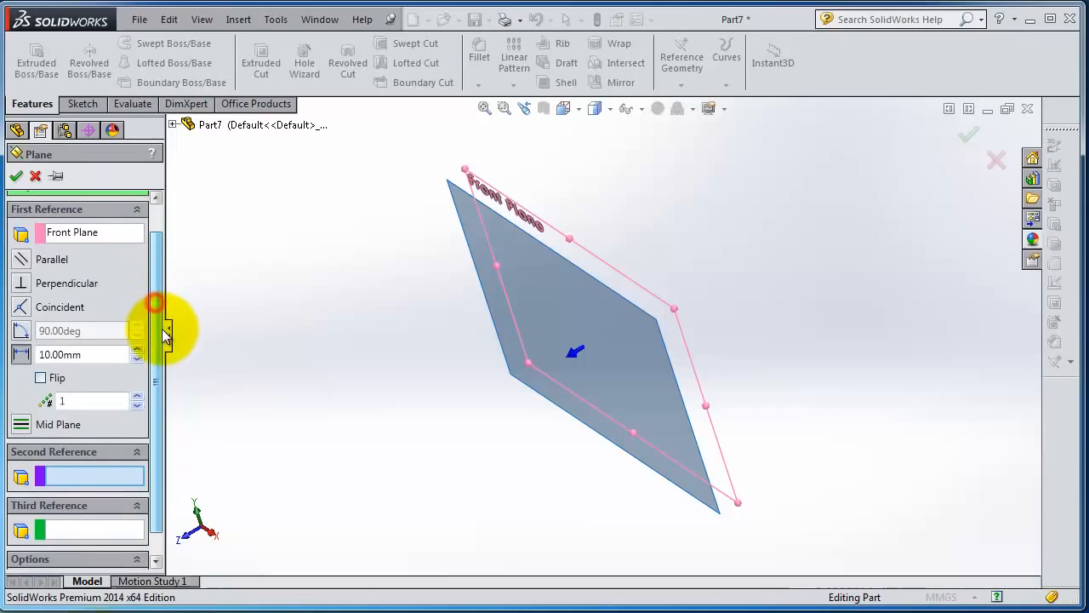
Step: Try the perpendicular, parallel and coincident constraints for the new plane relative to the Front Plane
click(22, 298)
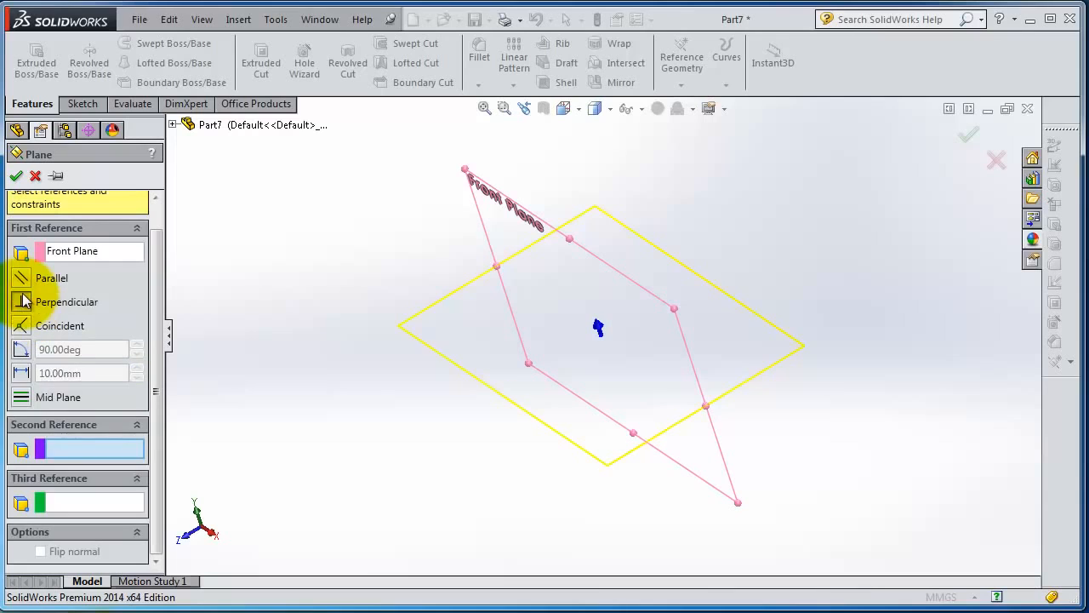
click(22, 278)
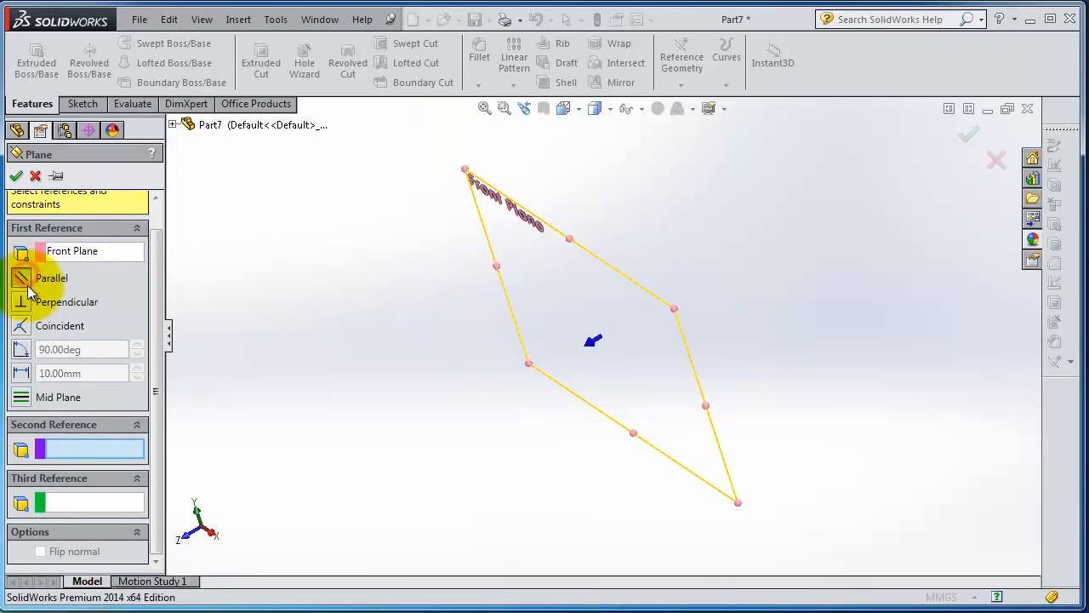
click(21, 326)
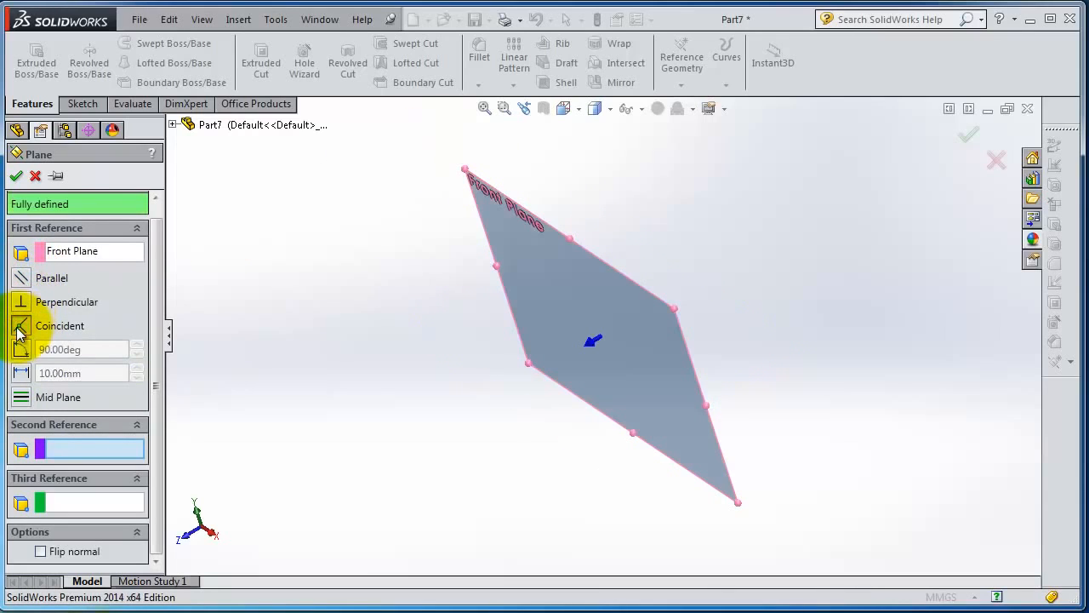
click(24, 281)
Step: Offset the new plane 80 mm from the Front Plane and flip it to the opposite side
drag(151, 303, 152, 364)
click(21, 372)
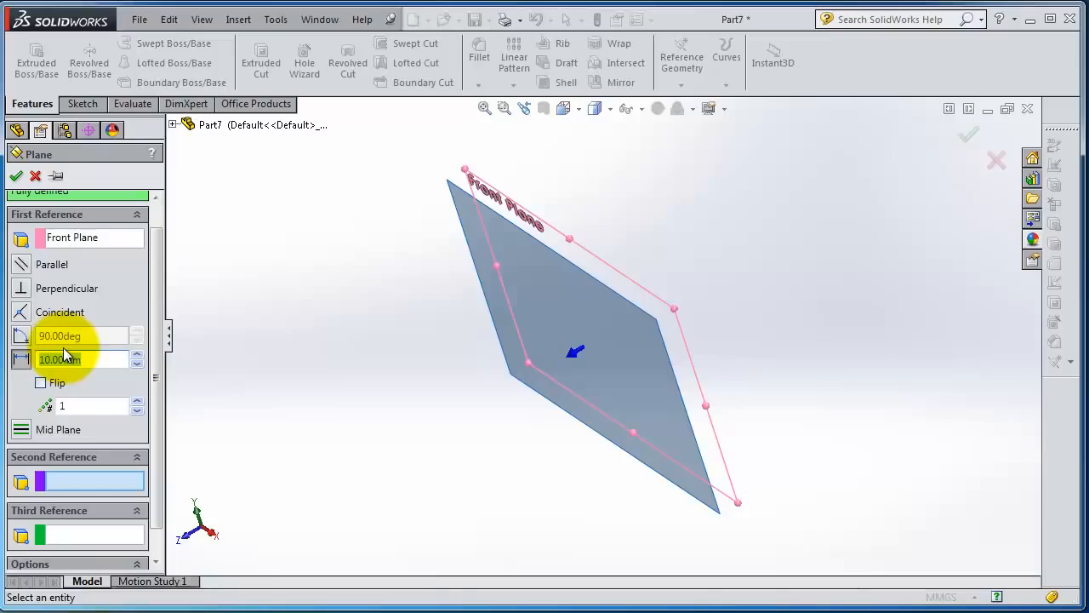
text(80)
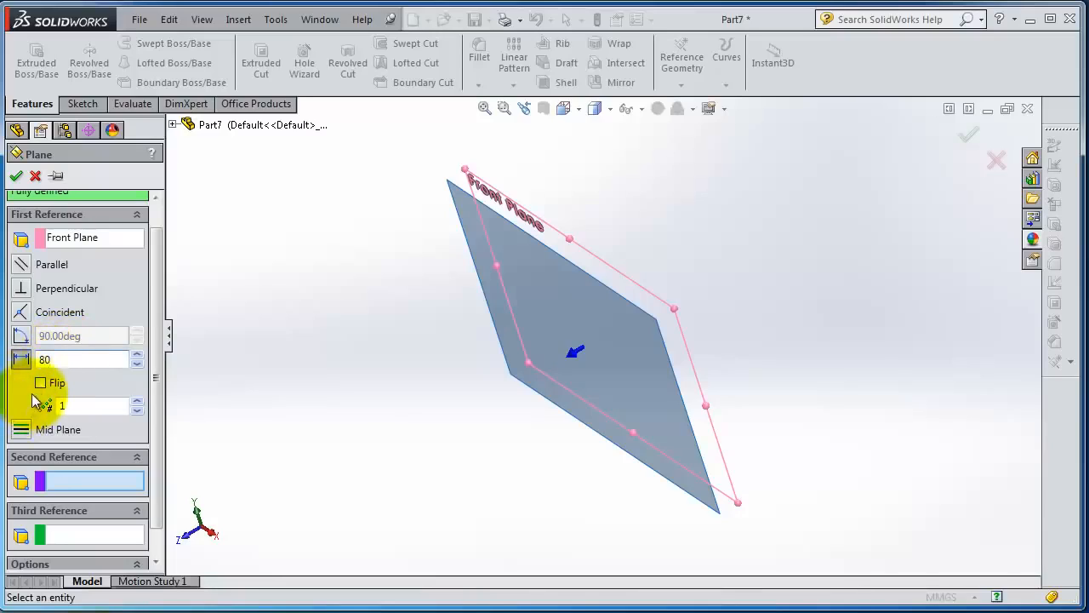
click(39, 384)
click(593, 319)
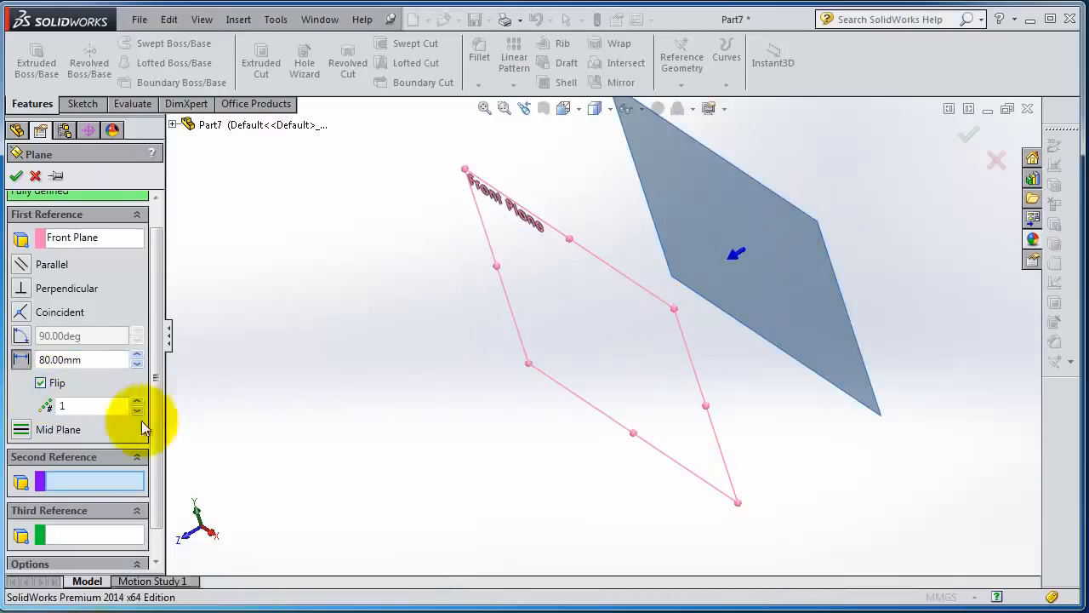
Step: Set the number of offset planes to 4 and check their preview behind the Front Plane
click(68, 408)
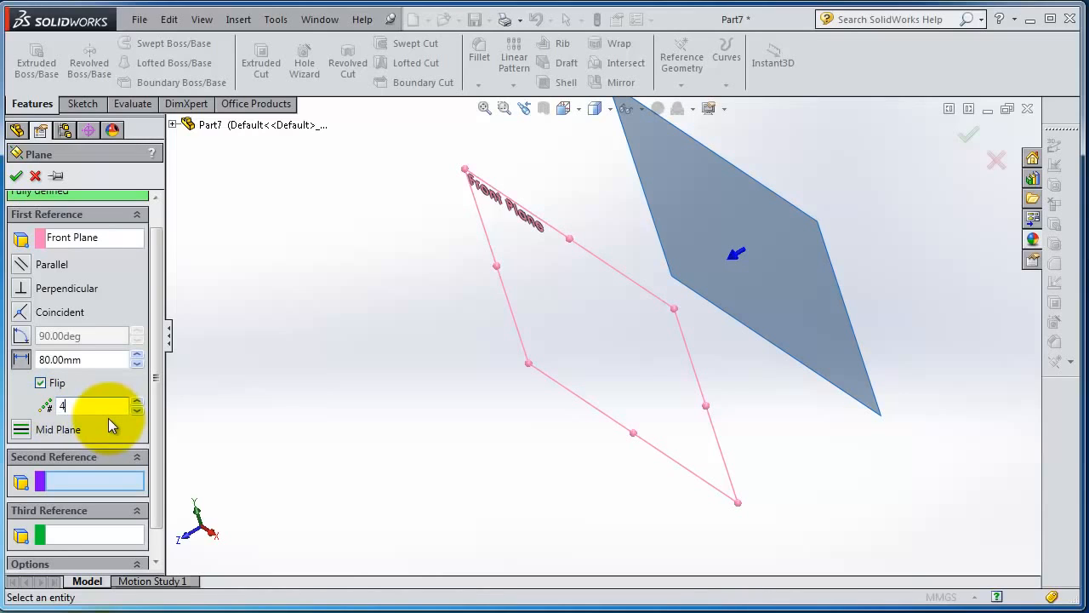
click(34, 403)
scroll(525, 305, up, 4)
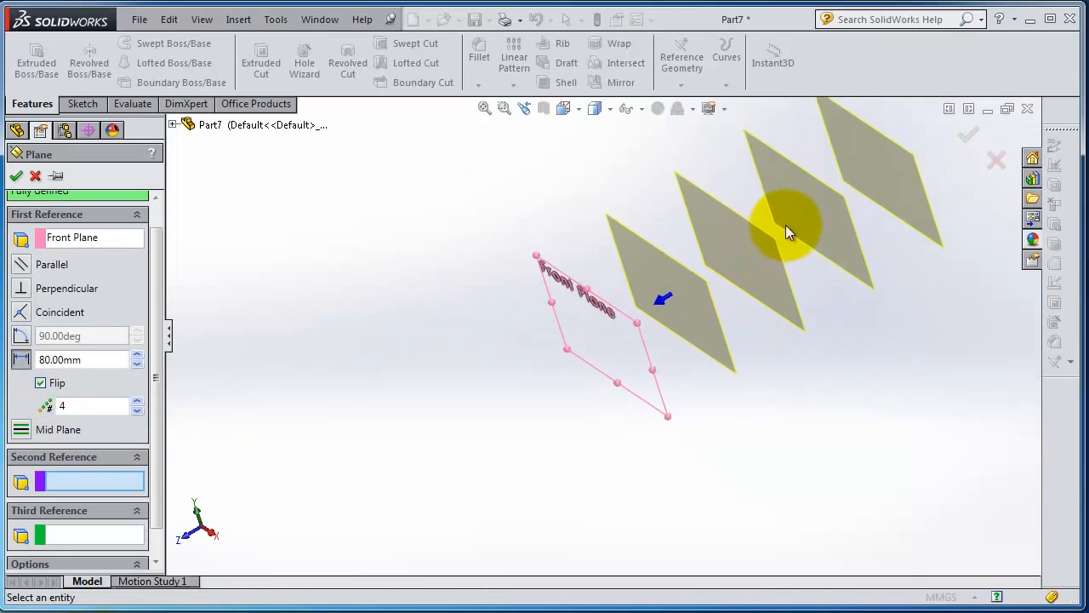
middle_drag(717, 378, 750, 228)
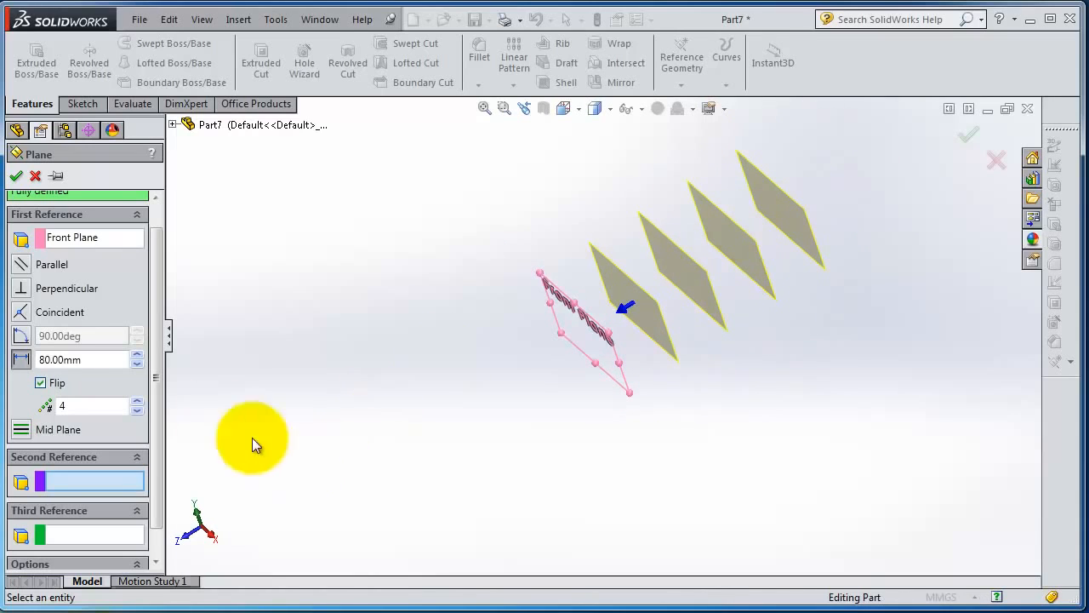
scroll(161, 408, down, 2)
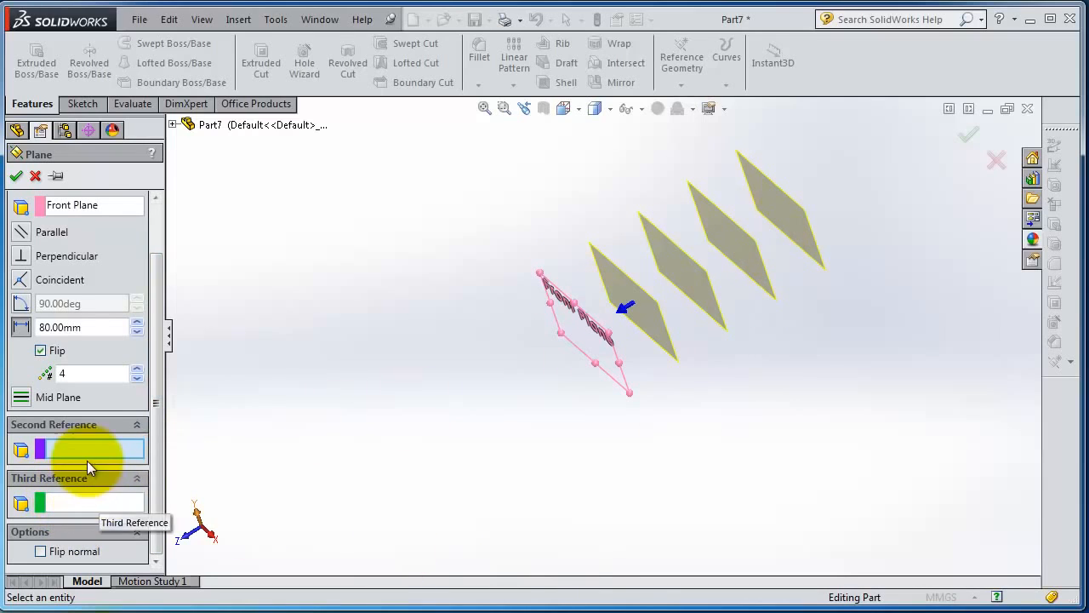
middle_drag(711, 391, 649, 274)
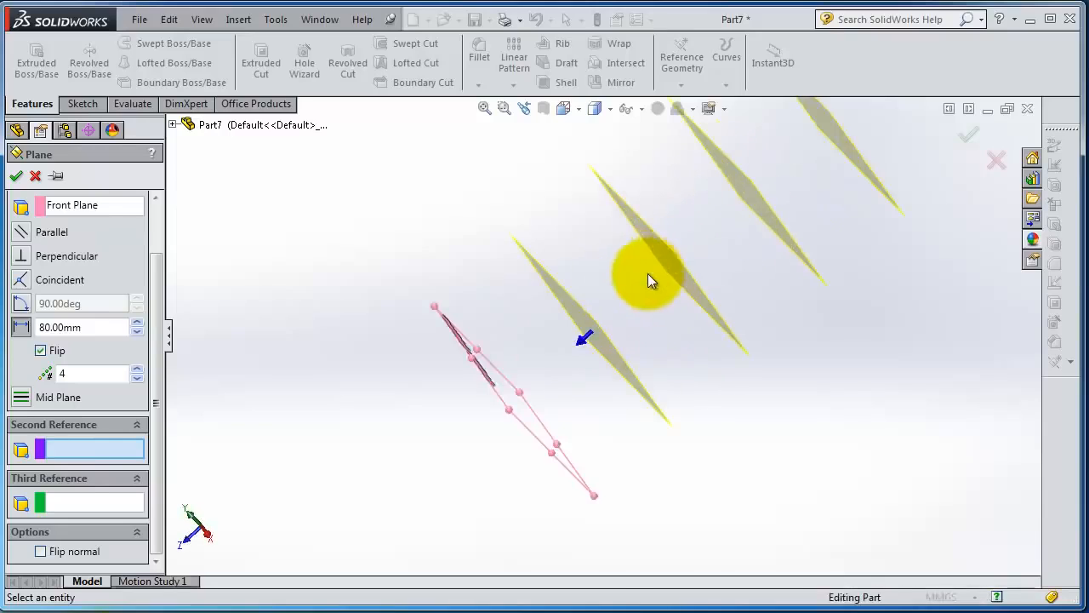
scroll(607, 257, down, 2)
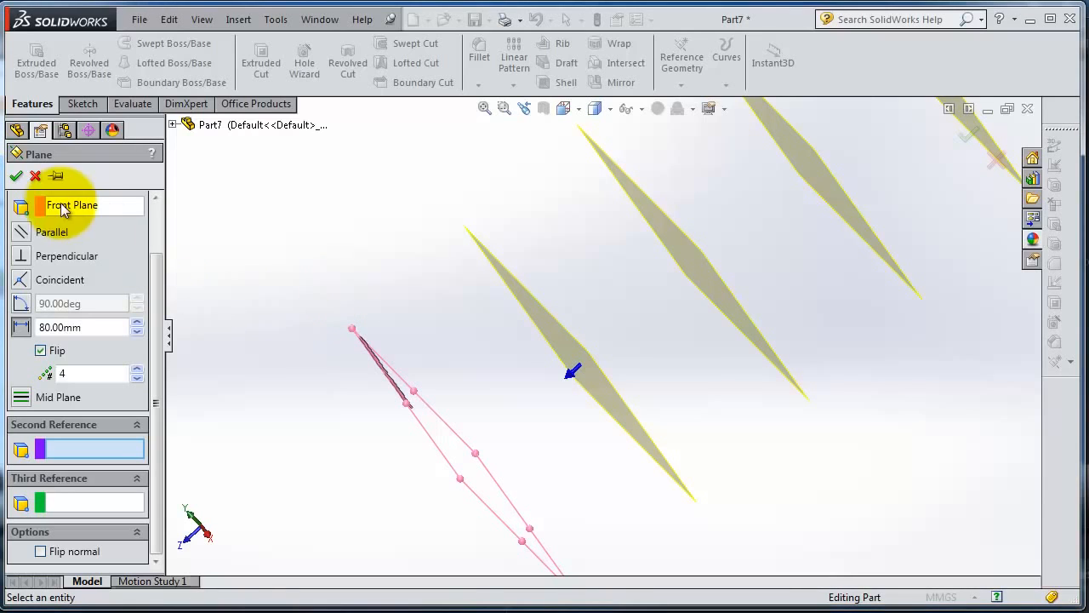
Step: Create the four reference planes spaced 80 mm from the Front Plane and inspect their arrangement from several angles
click(18, 176)
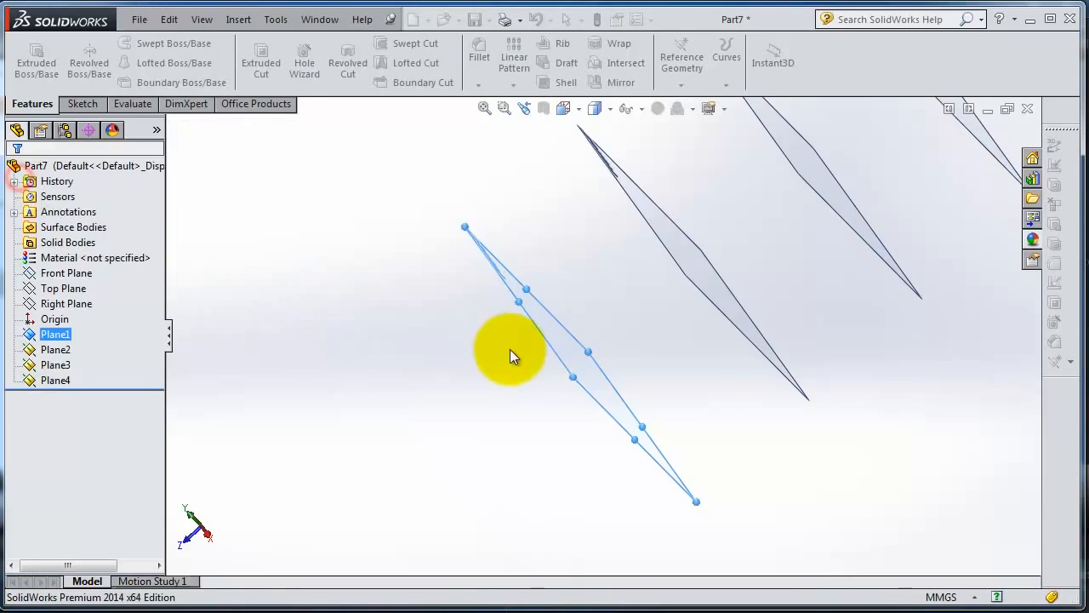
middle_drag(692, 360, 471, 328)
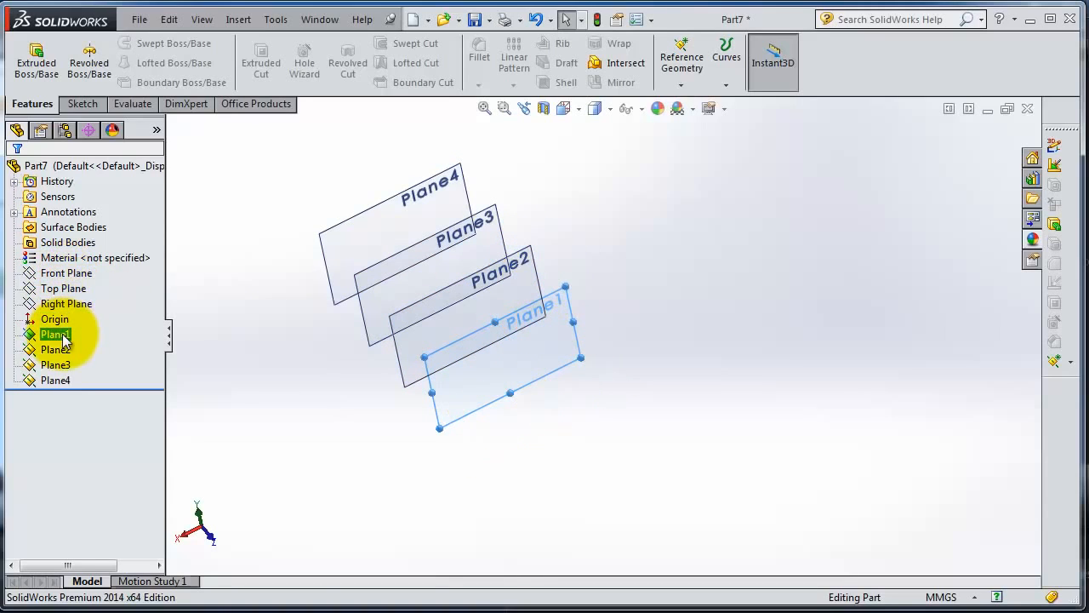
click(226, 360)
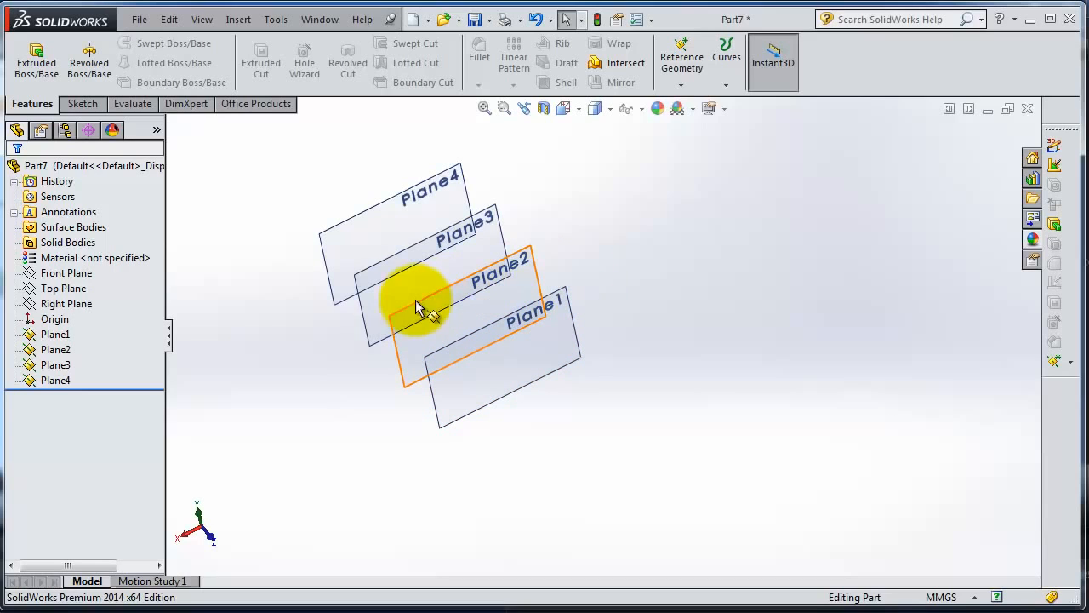
middle_drag(298, 384, 337, 348)
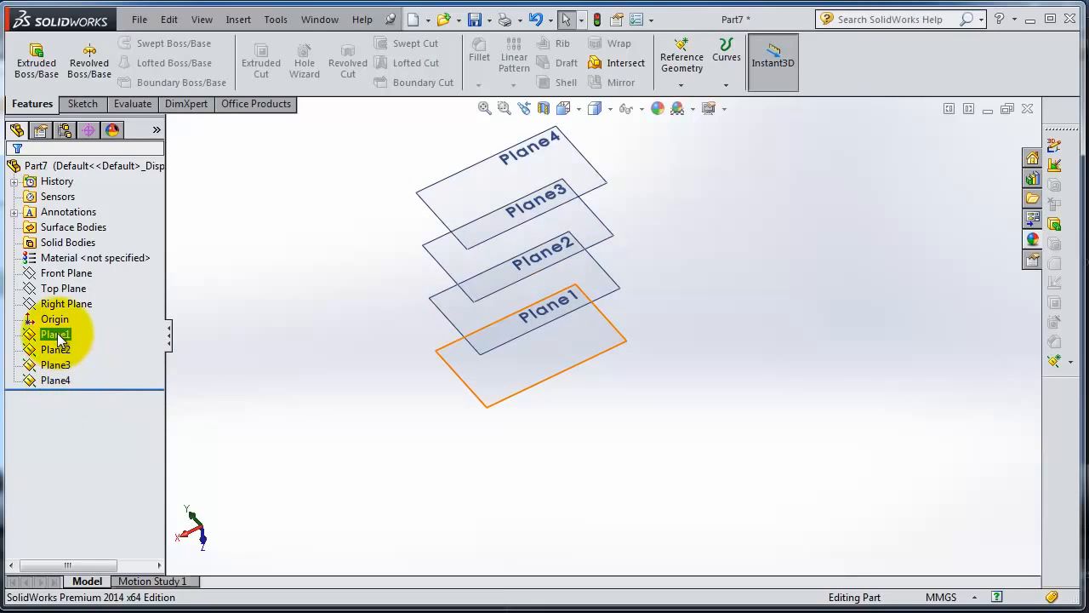
middle_drag(567, 368, 473, 250)
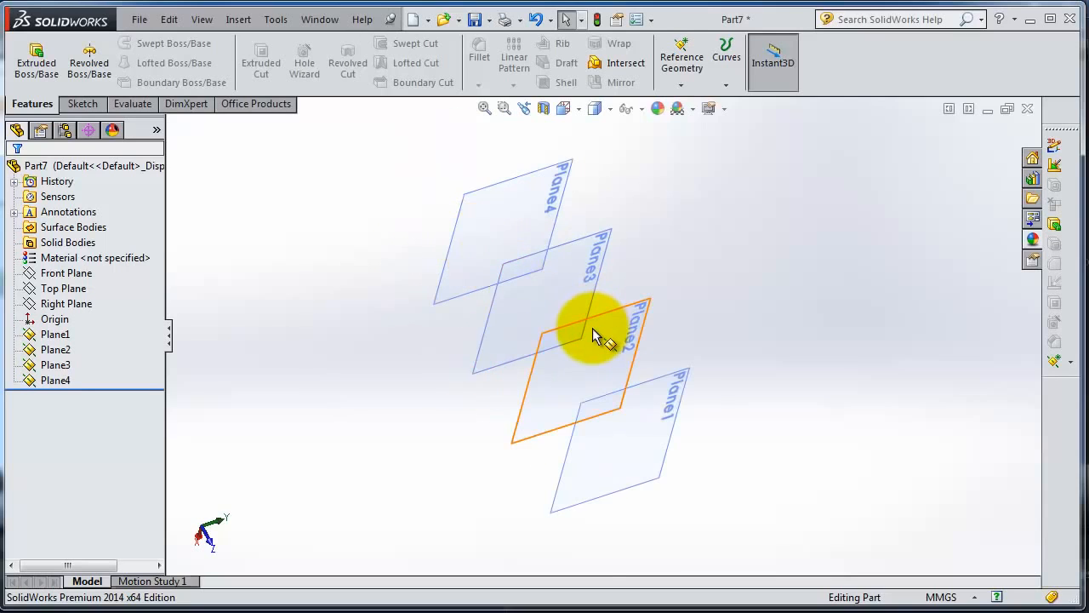
scroll(591, 332, down, 2)
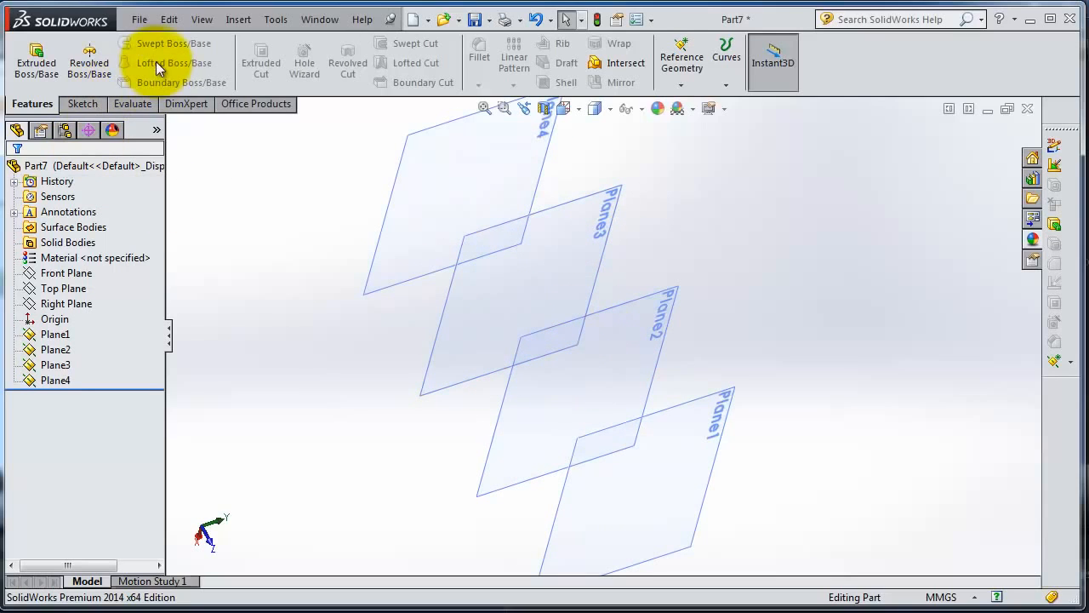